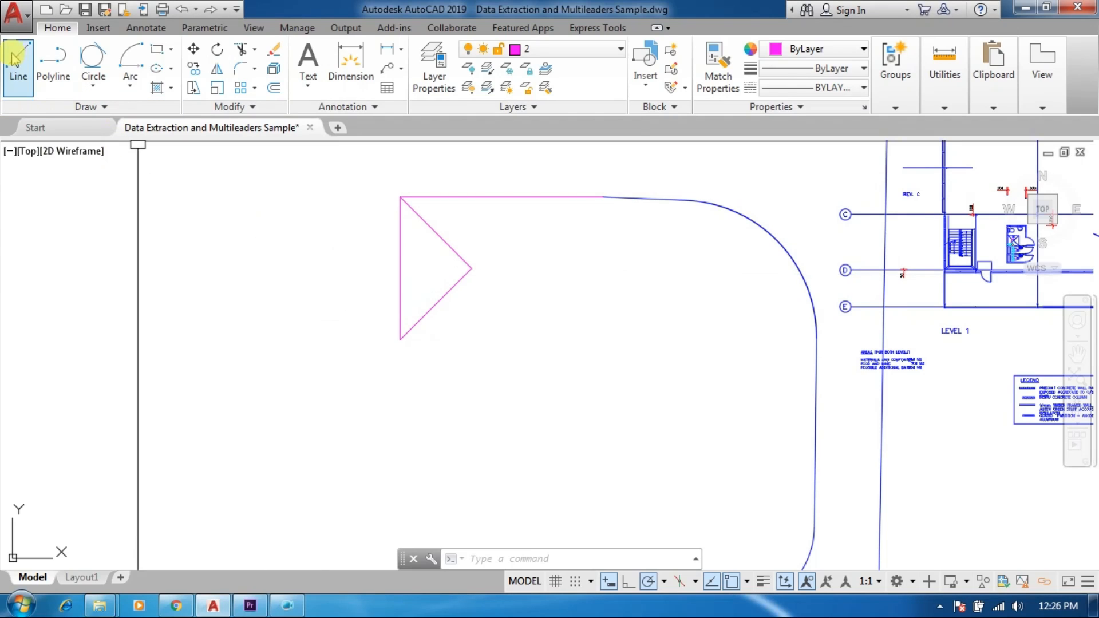
Turn off dynamic input and begin a line at the lower end of the triangle's vertical side
left_click(18, 60)
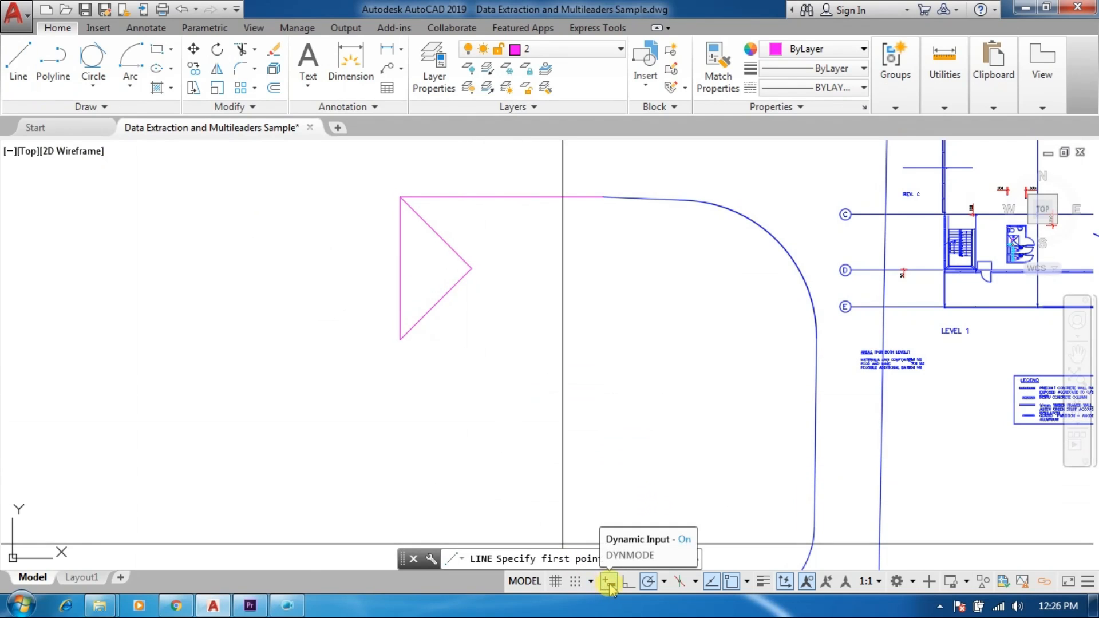
left_click(609, 582)
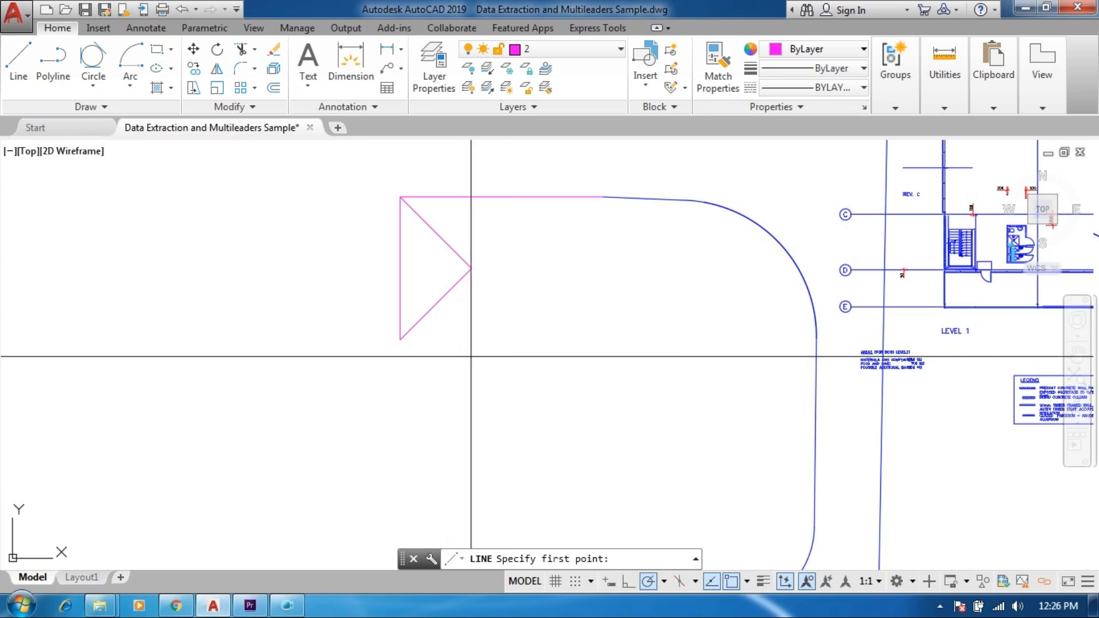
scroll(458, 326, "up", 4)
scroll(399, 358, "down", 4)
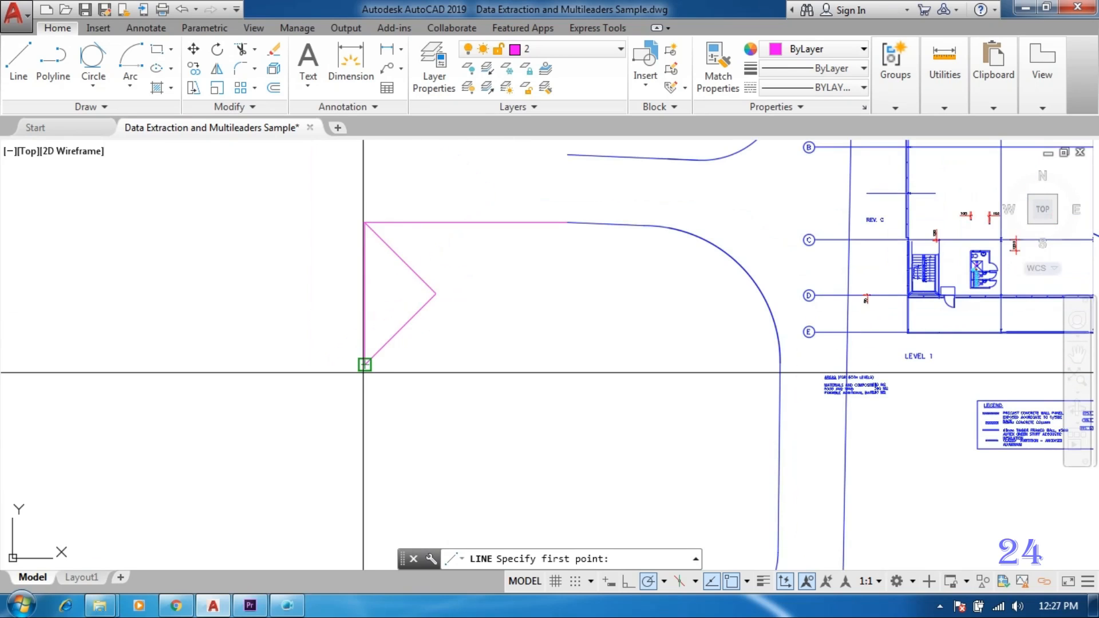
left_click(365, 364)
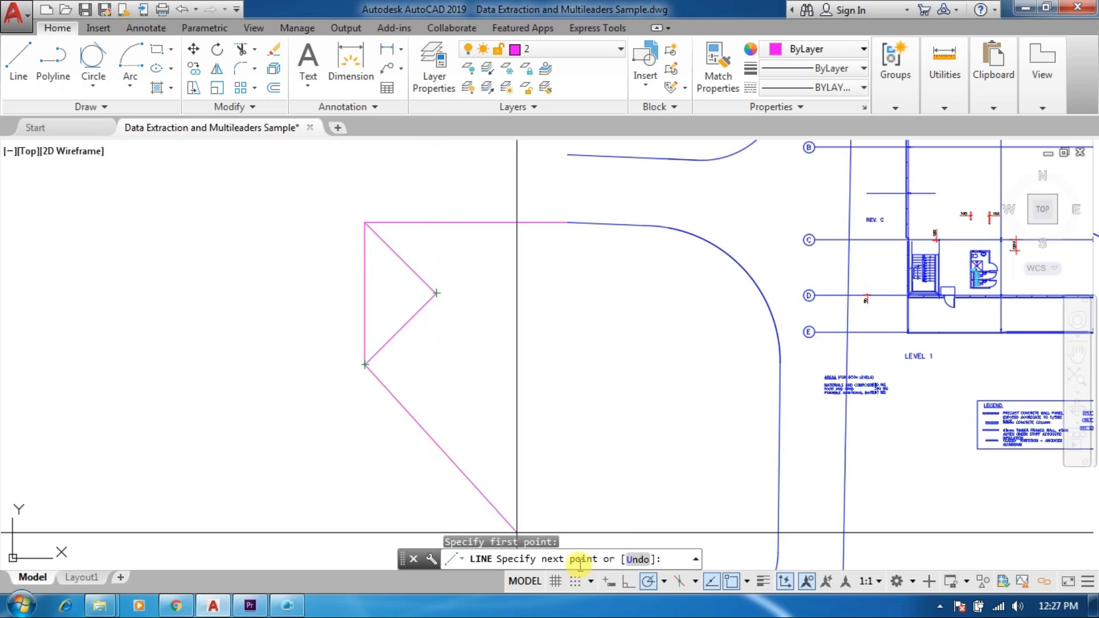
Set the polar tracking angle to 45° and draw one line diagonally down to the point directly below the triangle's tip
left_click(664, 582)
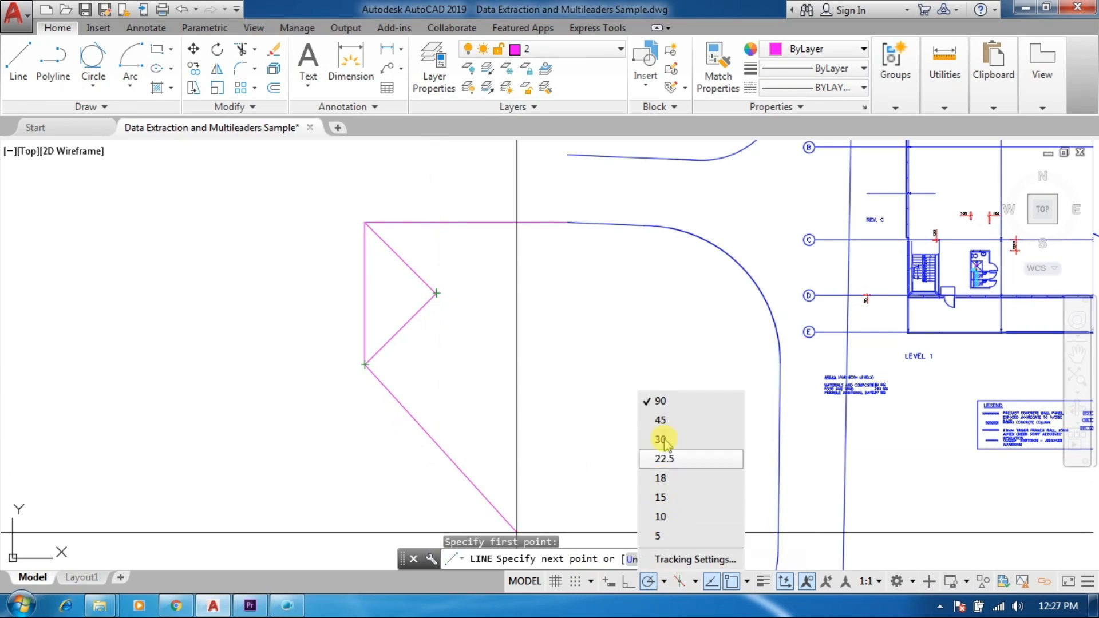
left_click(659, 420)
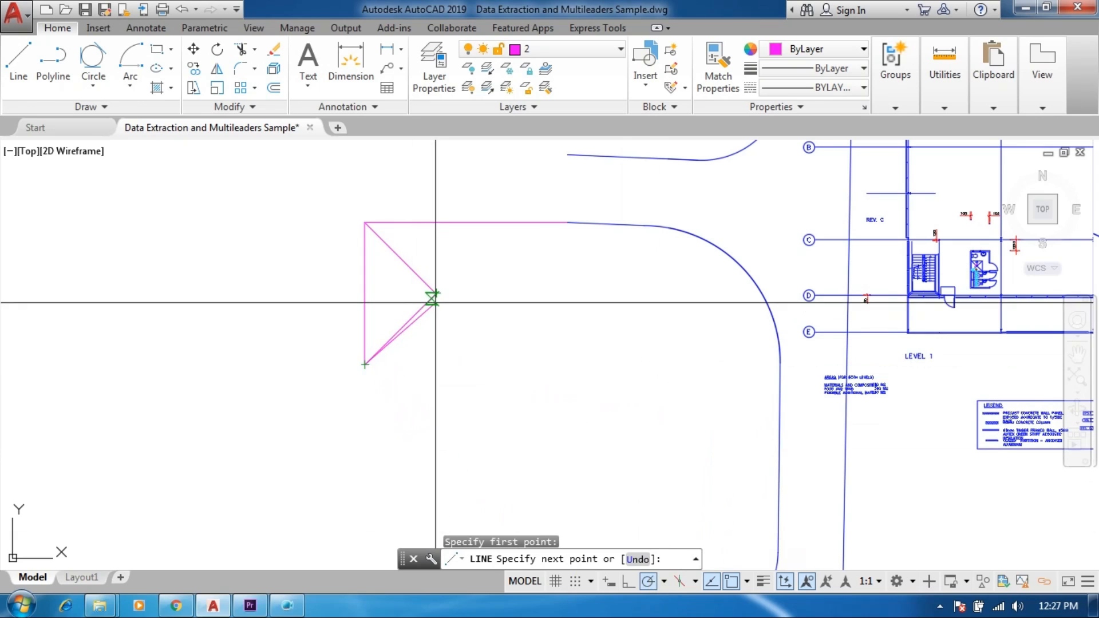
left_click(425, 442)
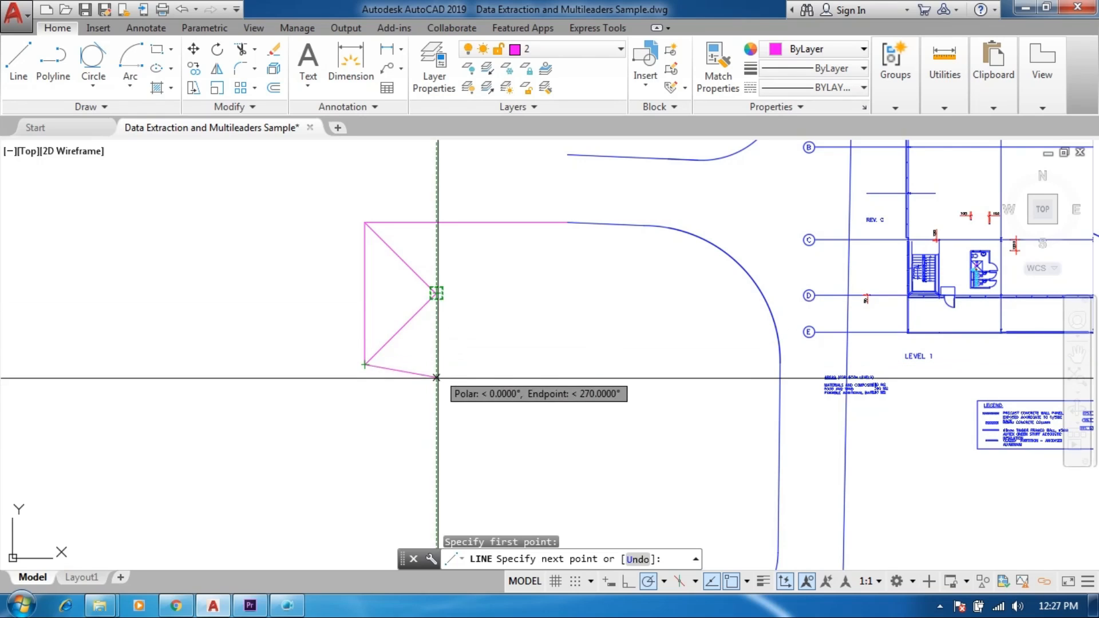
left_click(437, 435)
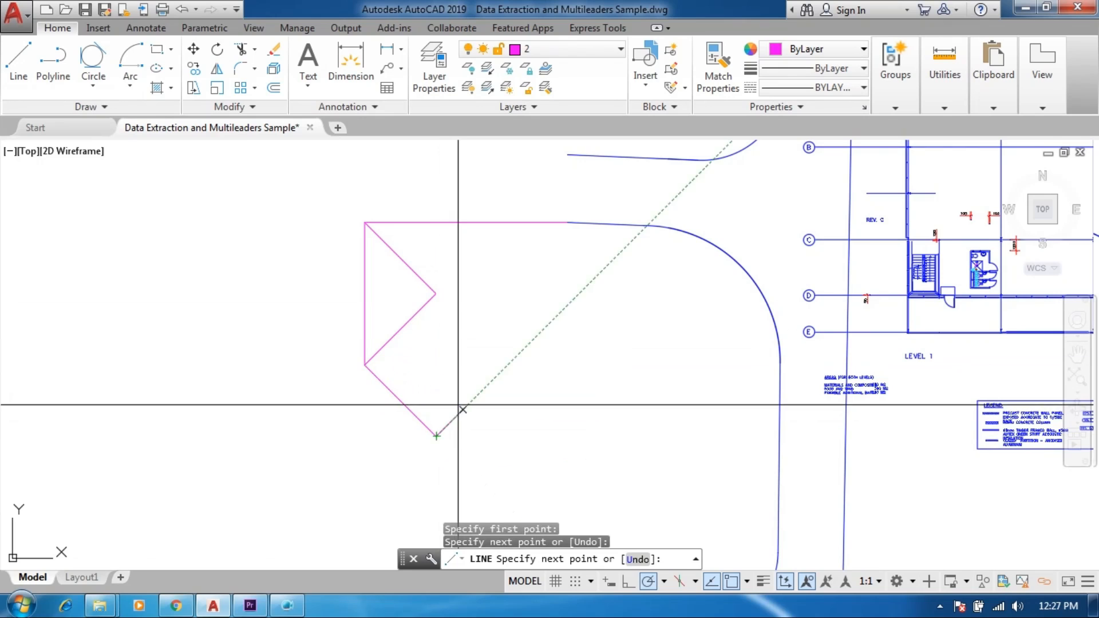
scroll(457, 435, "up", 2)
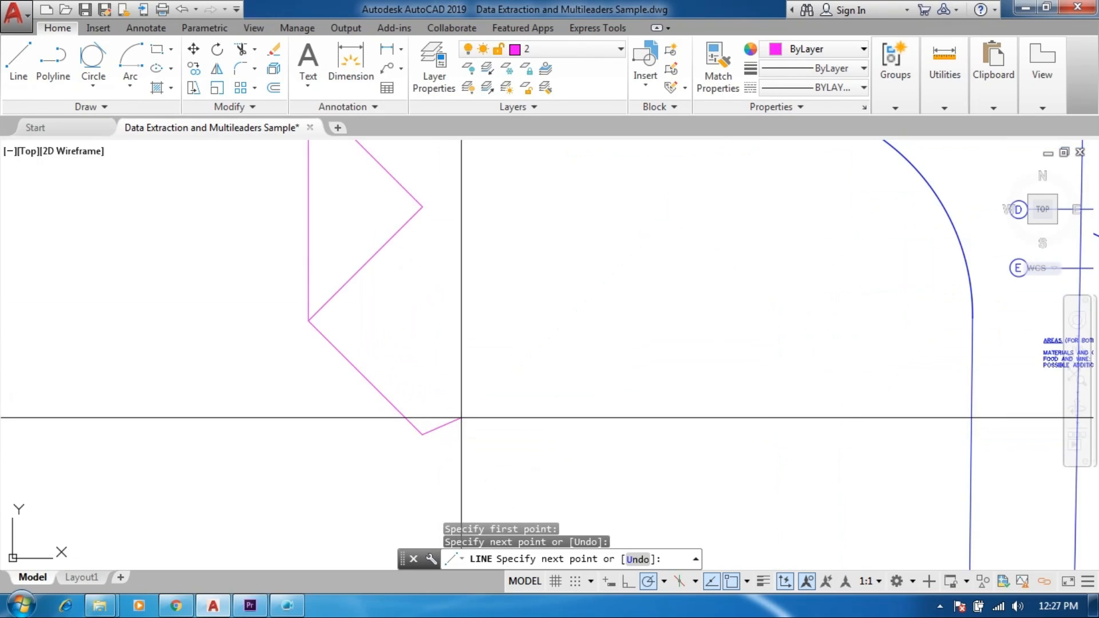
scroll(461, 418, "down", 2)
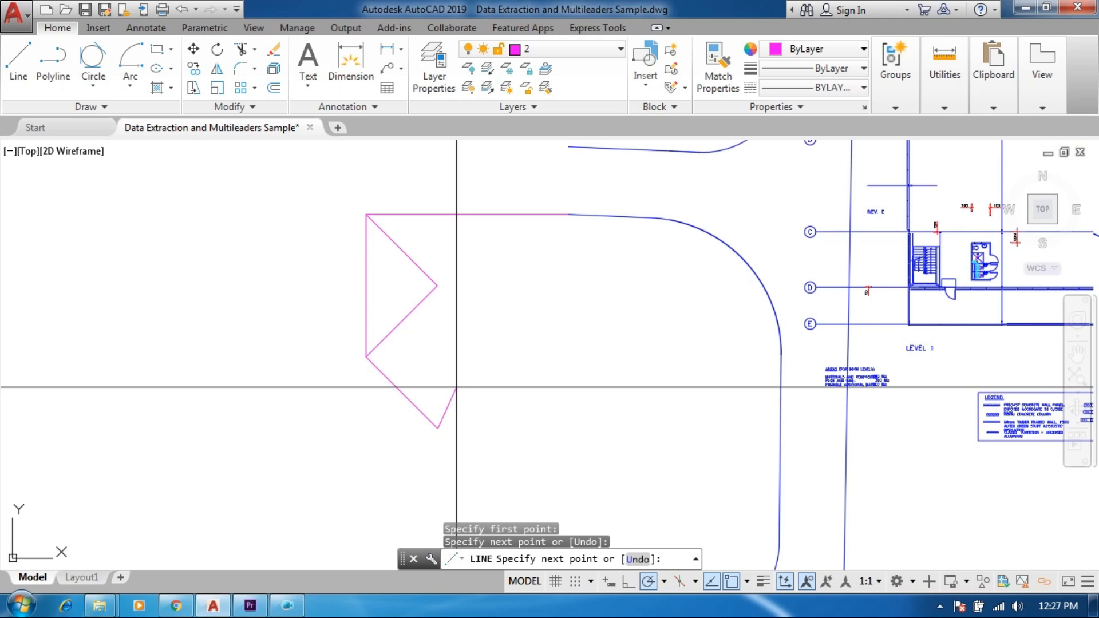
right_click(457, 388)
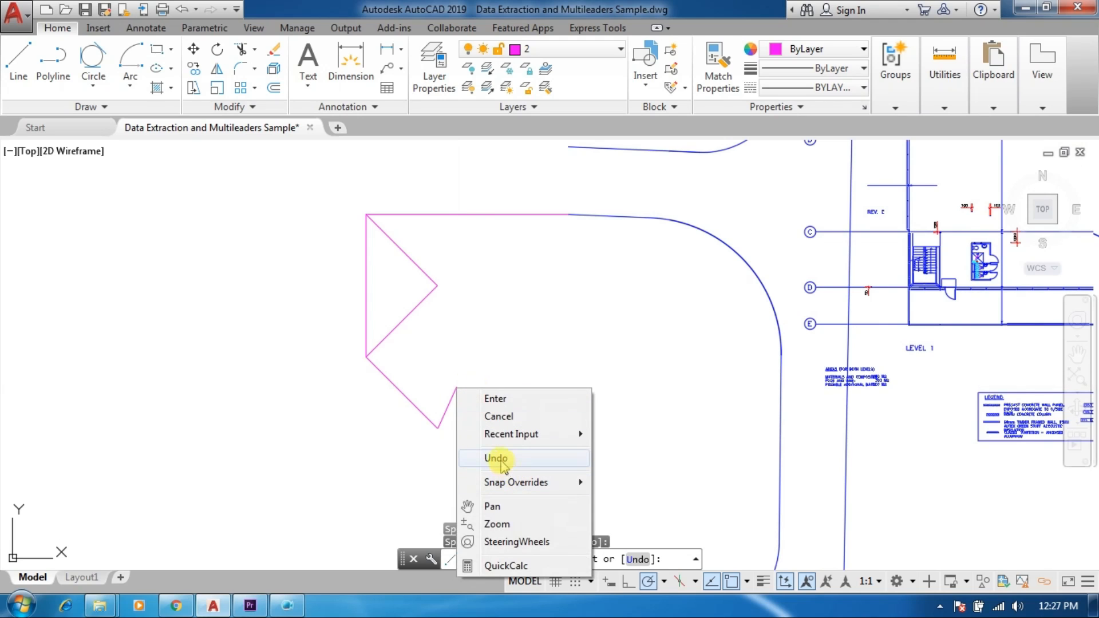
left_click(501, 416)
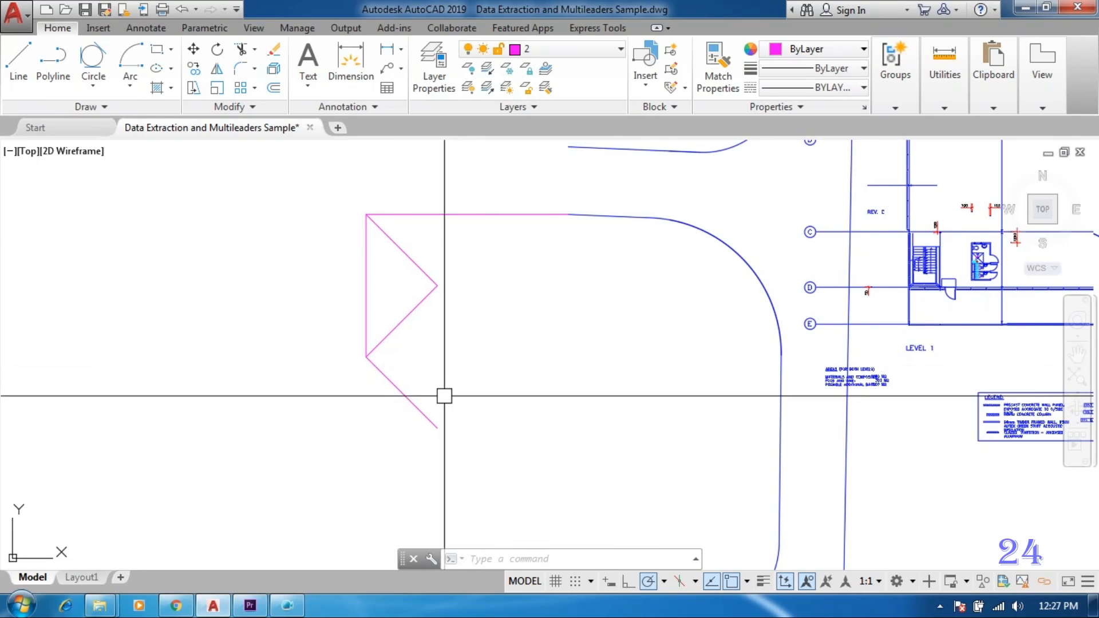
Begin another line at the triangle's lower corner and turn dynamic input back on
middle_click_drag(527, 394, 545, 392)
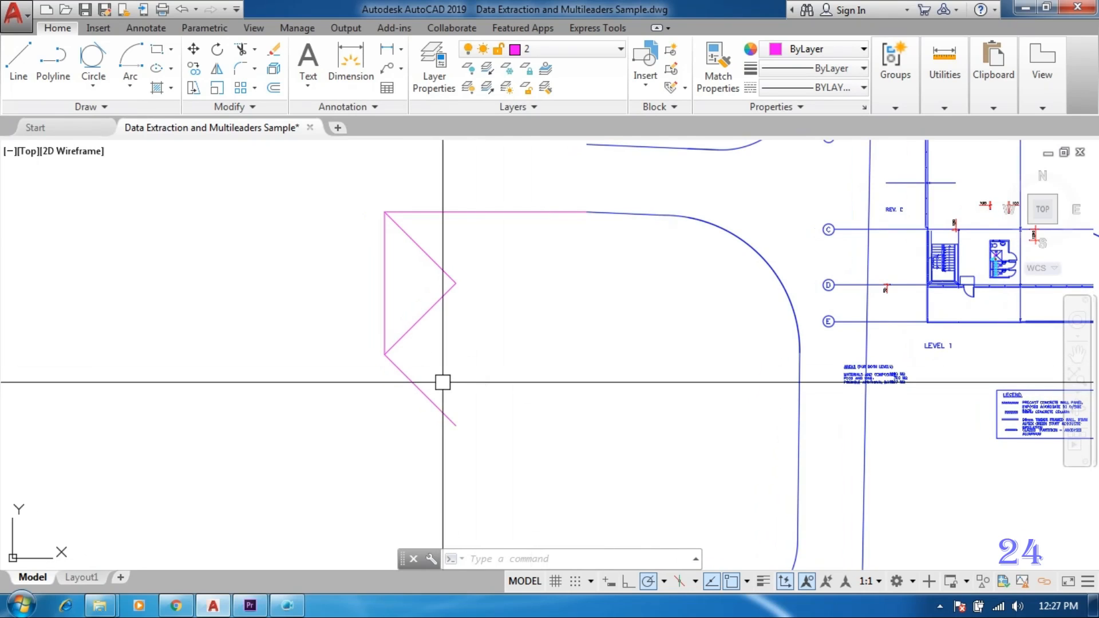
left_click(18, 59)
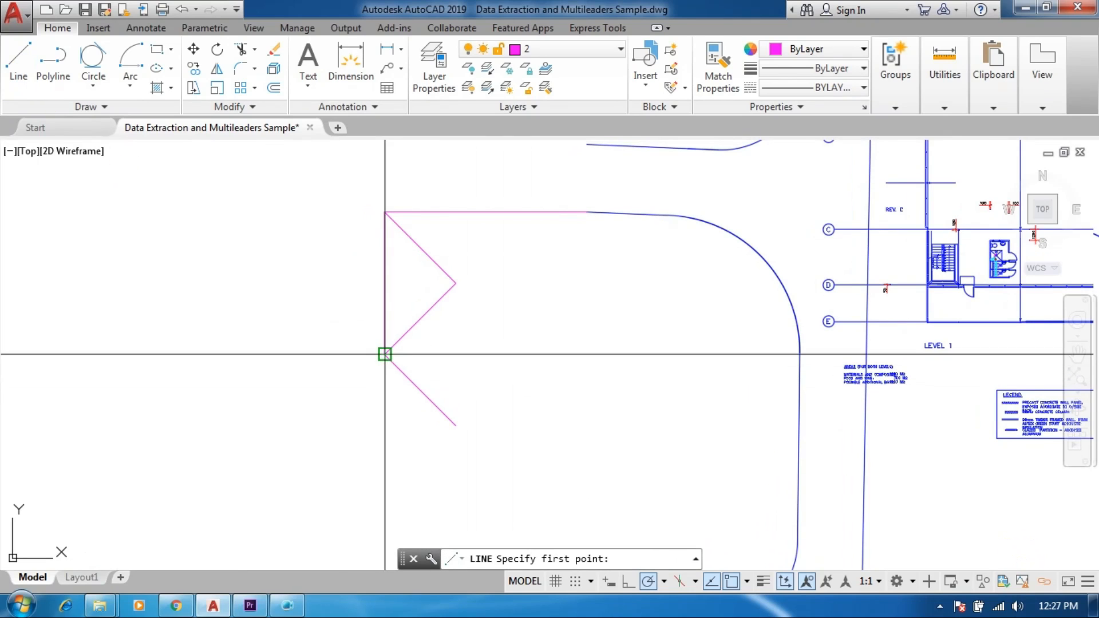
left_click(385, 355)
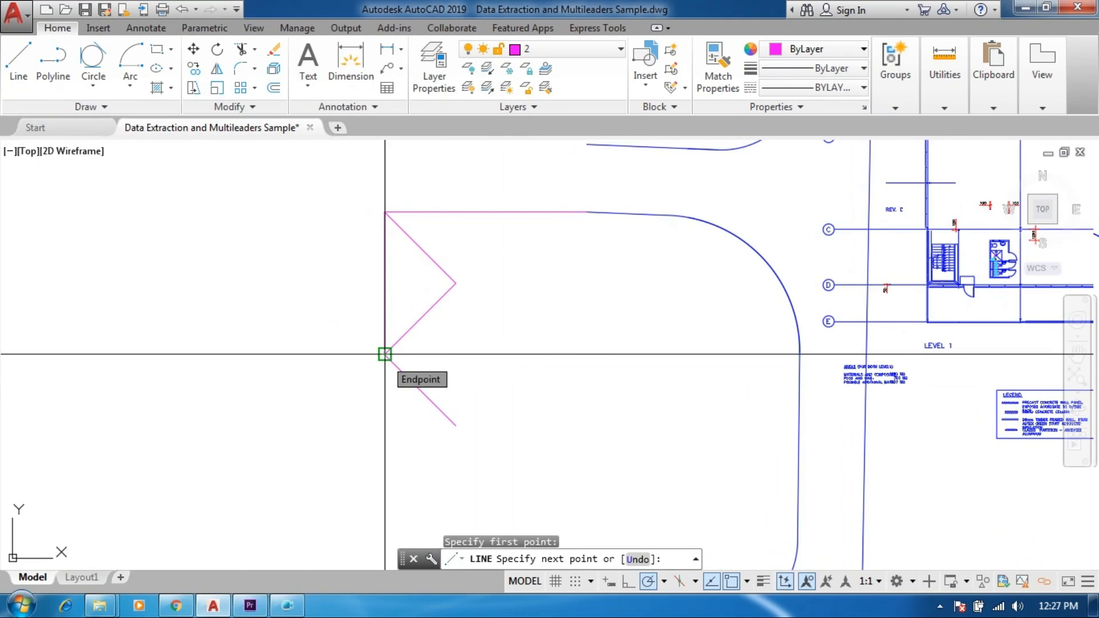
left_click(608, 581)
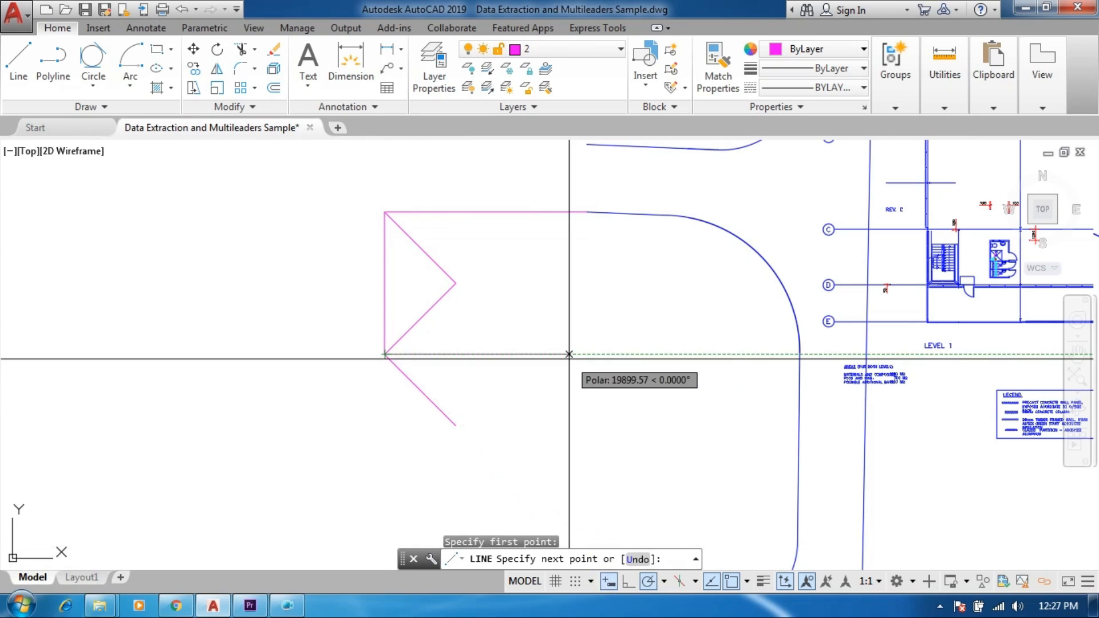
scroll(335, 354, "up", 2)
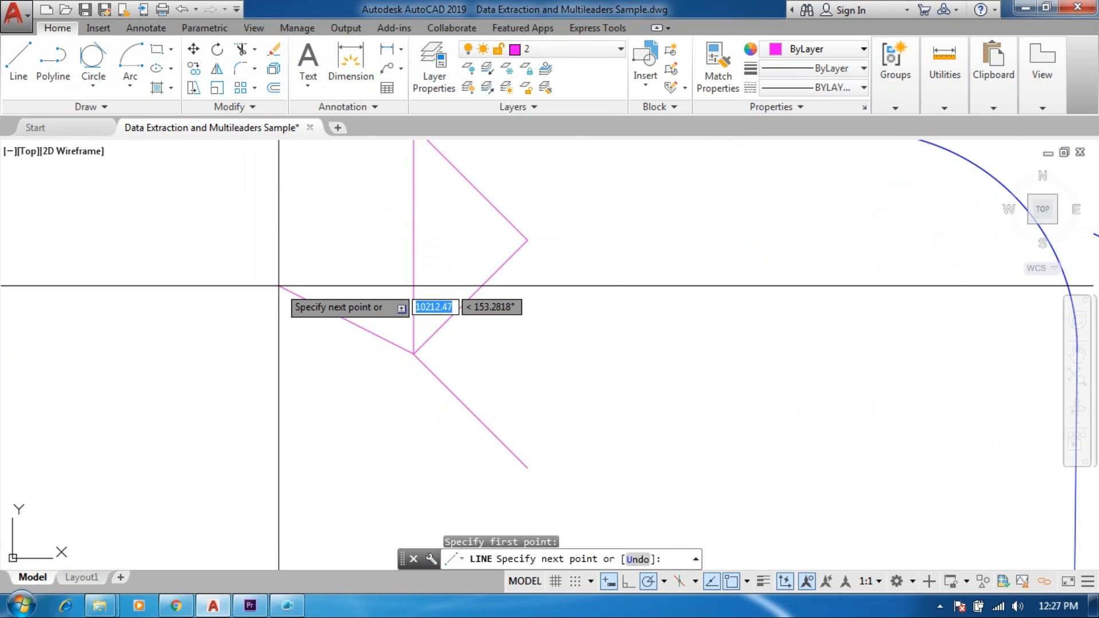
scroll(287, 275, "down", 3)
scroll(297, 267, "up", 2)
scroll(295, 267, "up", 2)
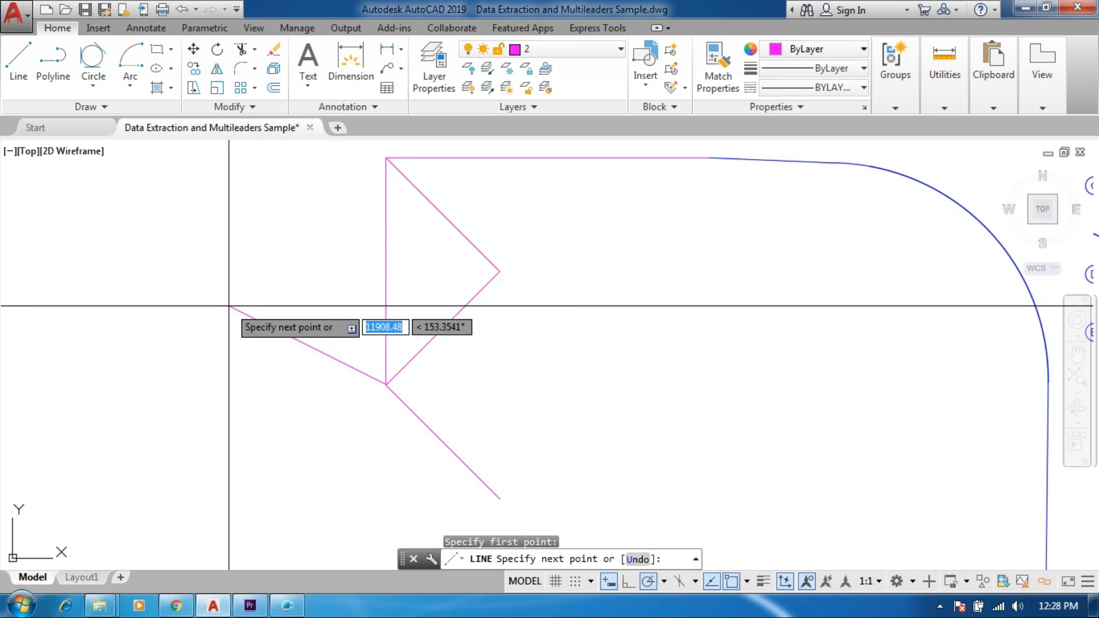
Try a length of 10000 and an angle of -45° for the line from the triangle's lower corner
type("10000")
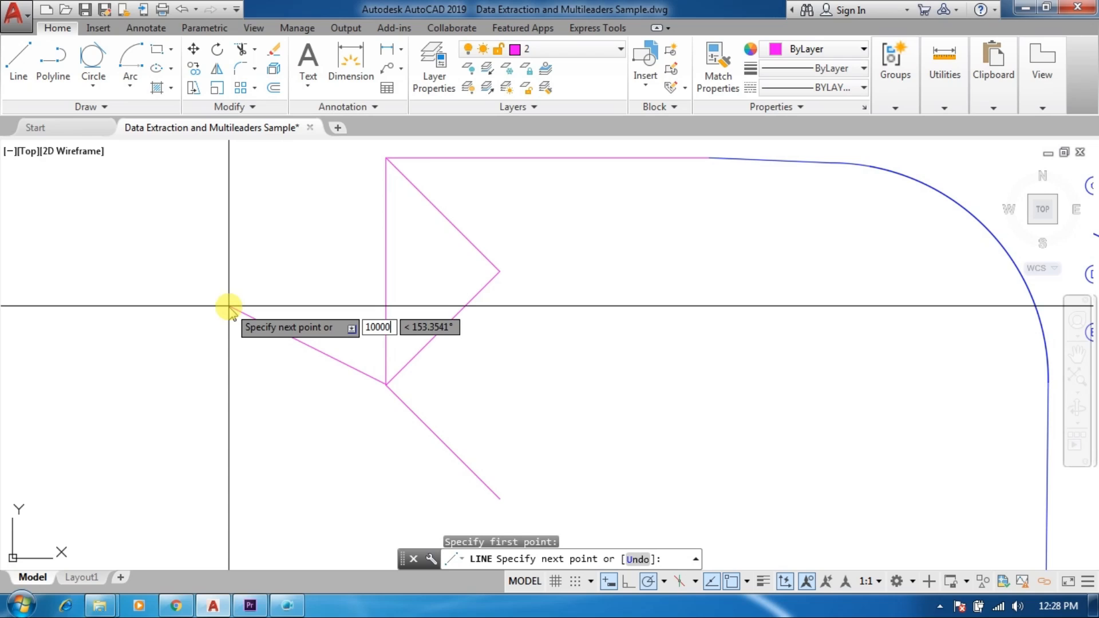
key("Tab")
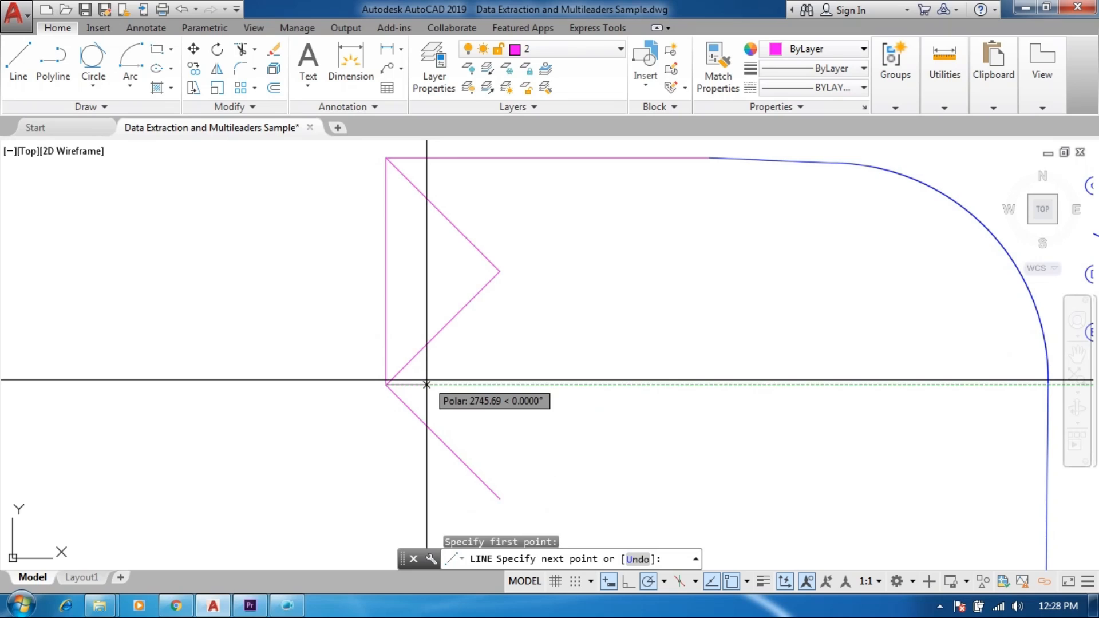
scroll(456, 384, "up", 2)
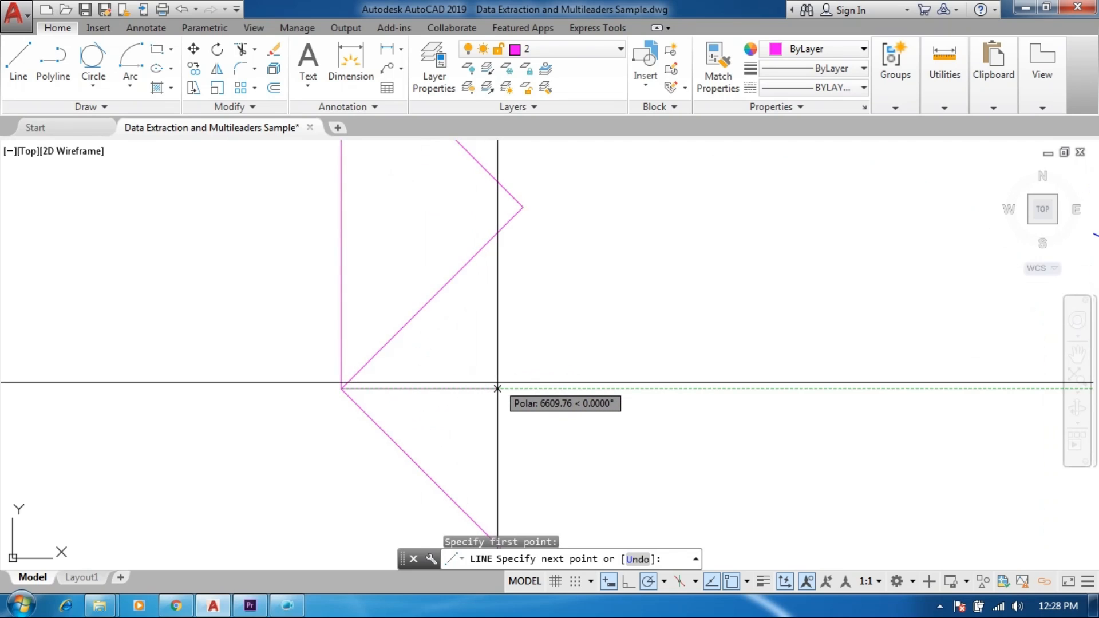
type("10000")
key("Tab")
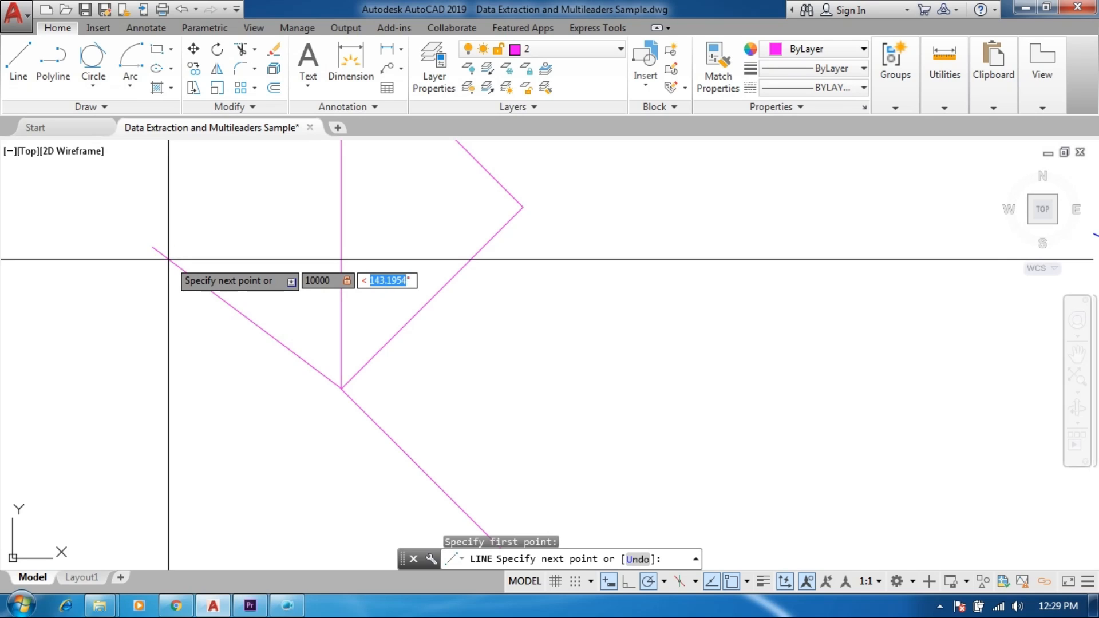
type("-45")
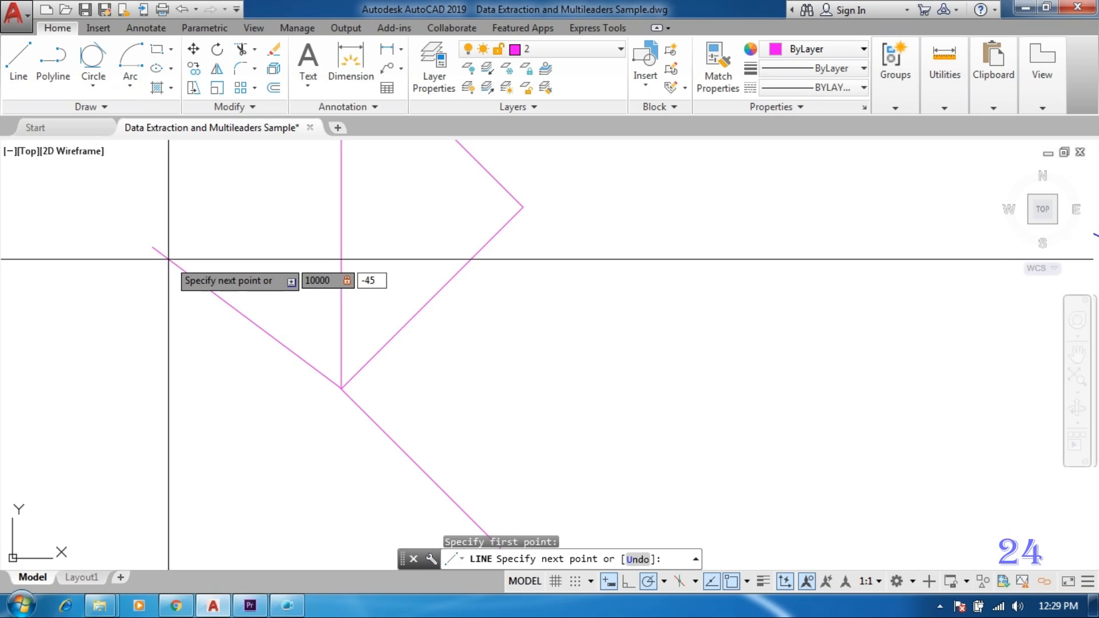
key("Tab")
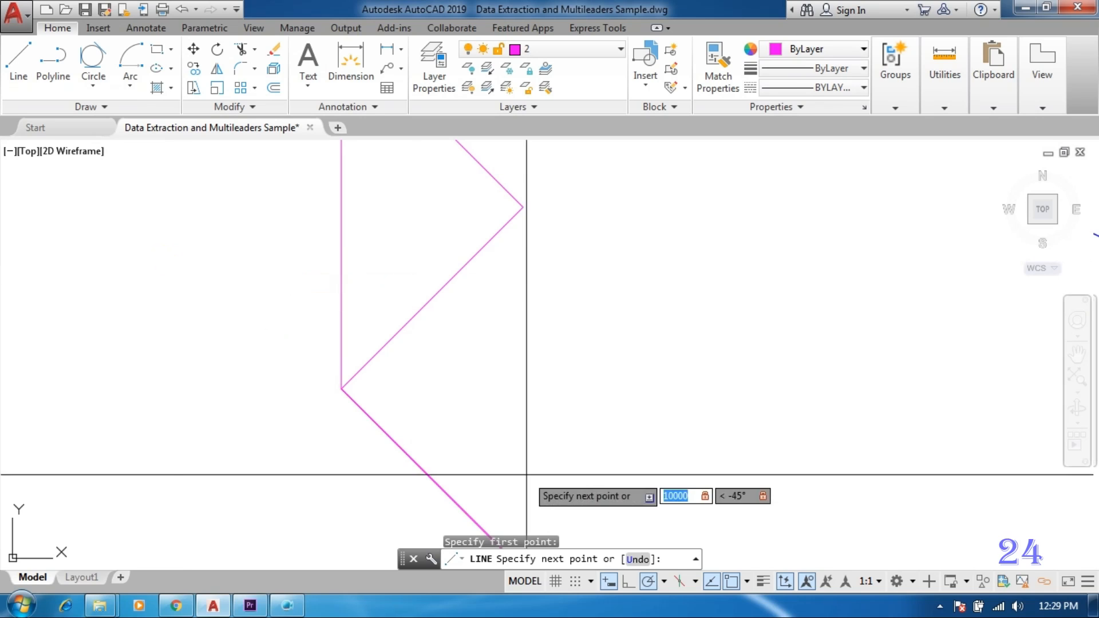
scroll(502, 309, "down", 4)
scroll(510, 412, "up", 2)
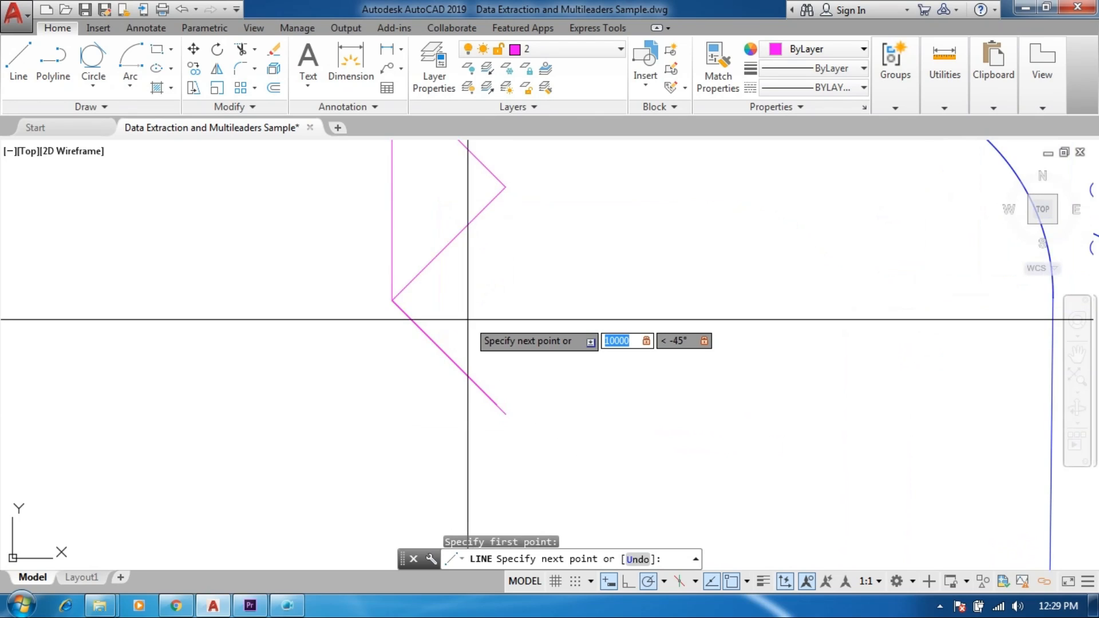
Try angles of 135° and -135° for the line from the triangle's lower corner
key("Tab")
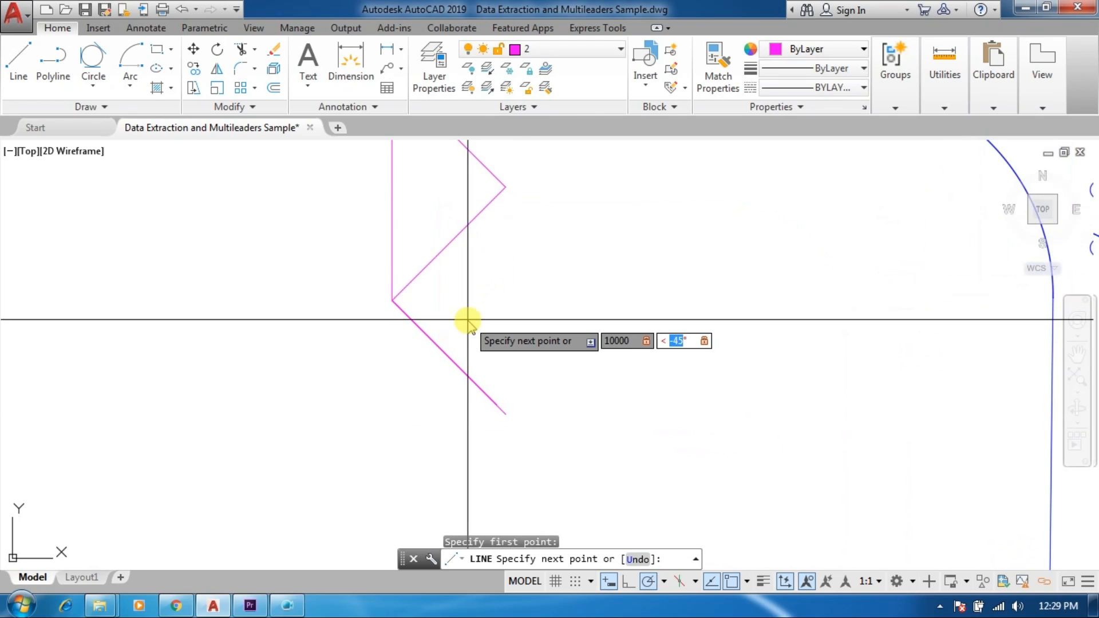
type("135")
key("Tab")
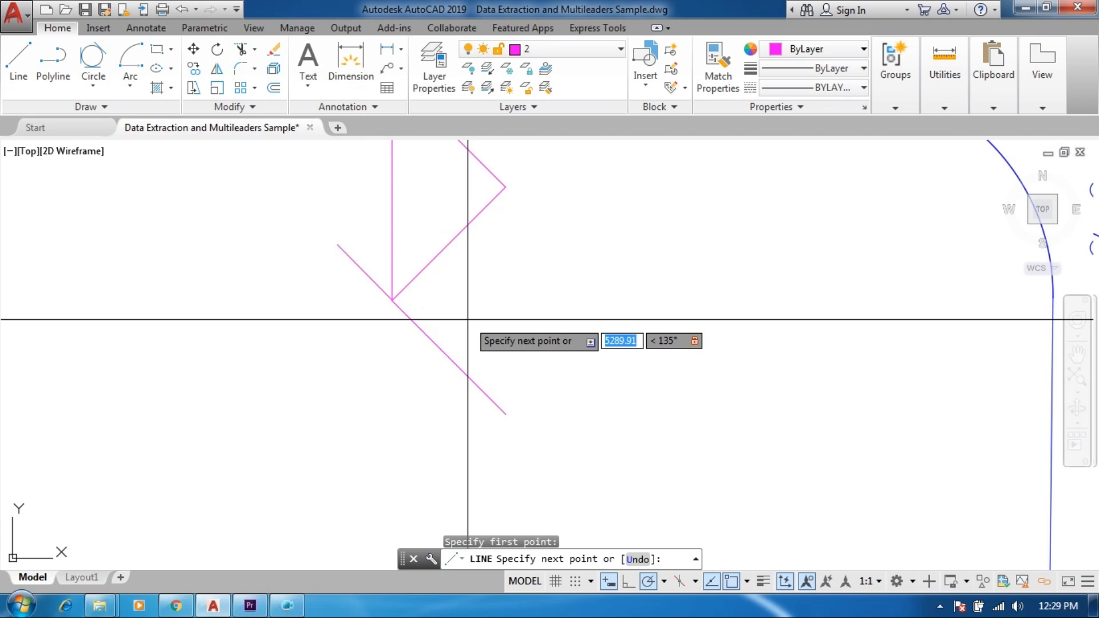
scroll(454, 309, "down", 2)
scroll(321, 275, "up", 2)
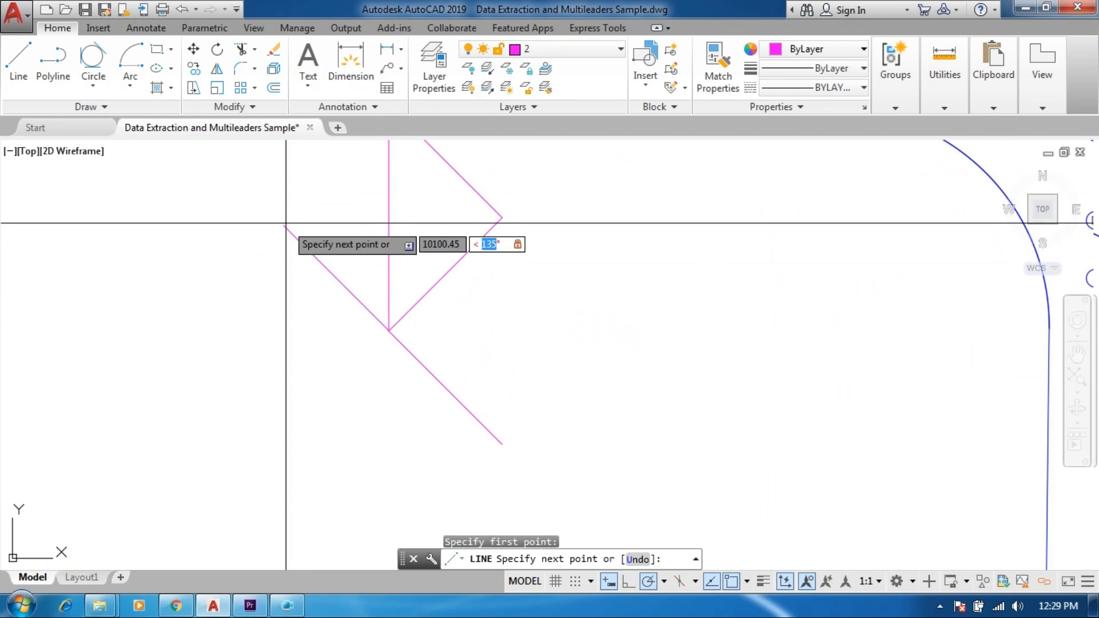
type("-135")
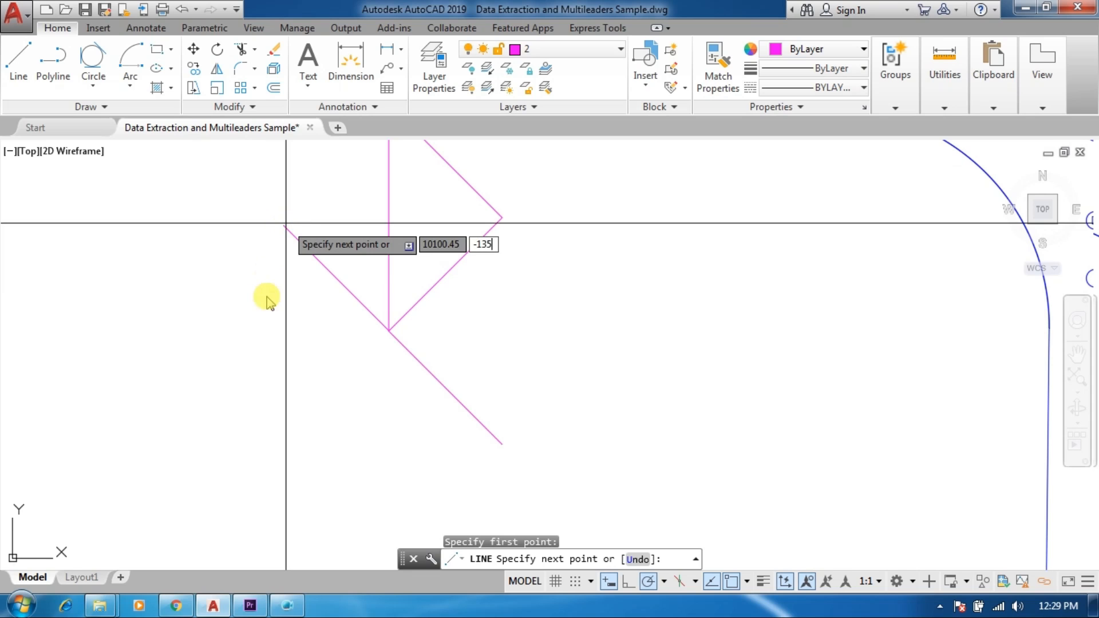
key("Tab")
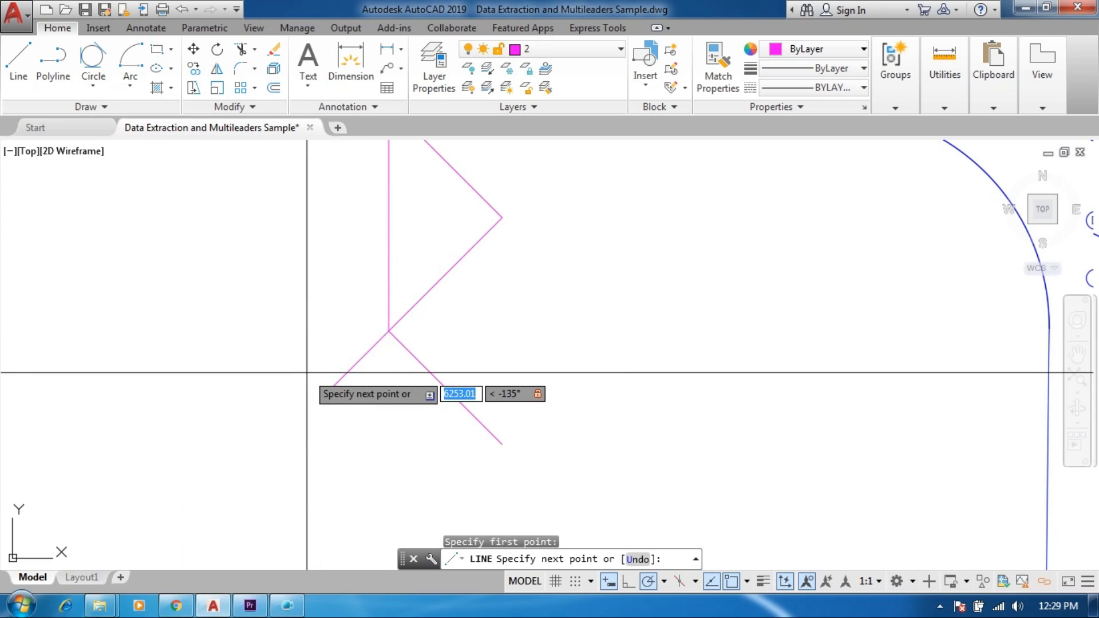
Draw the line from the triangle's lower corner with a length of 10000 at an angle of 135°
type("10000")
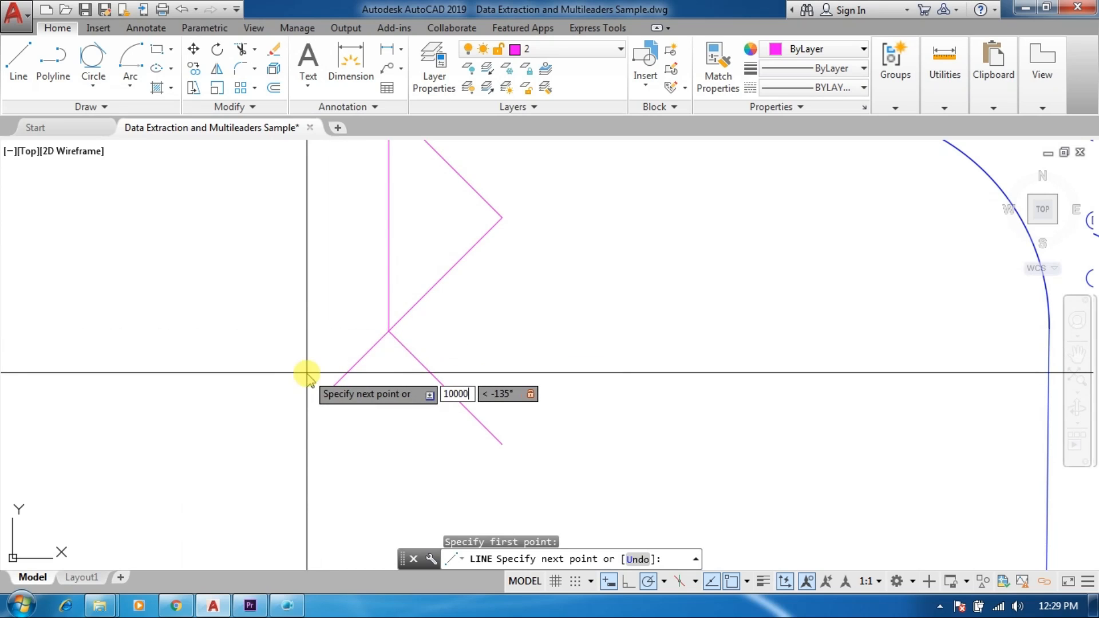
key("Tab")
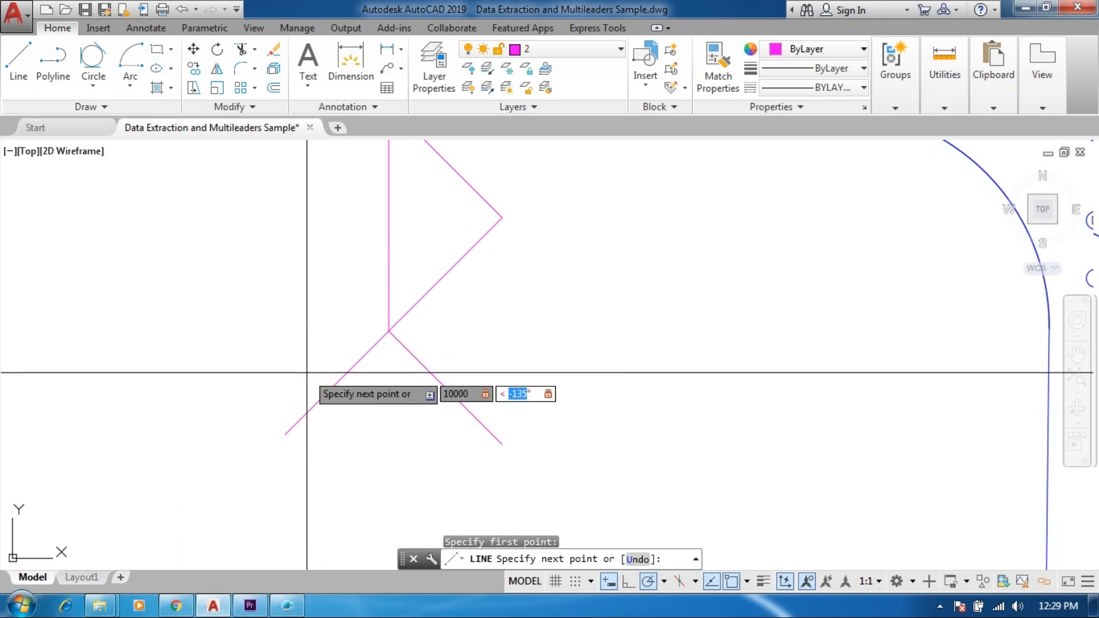
type("1")
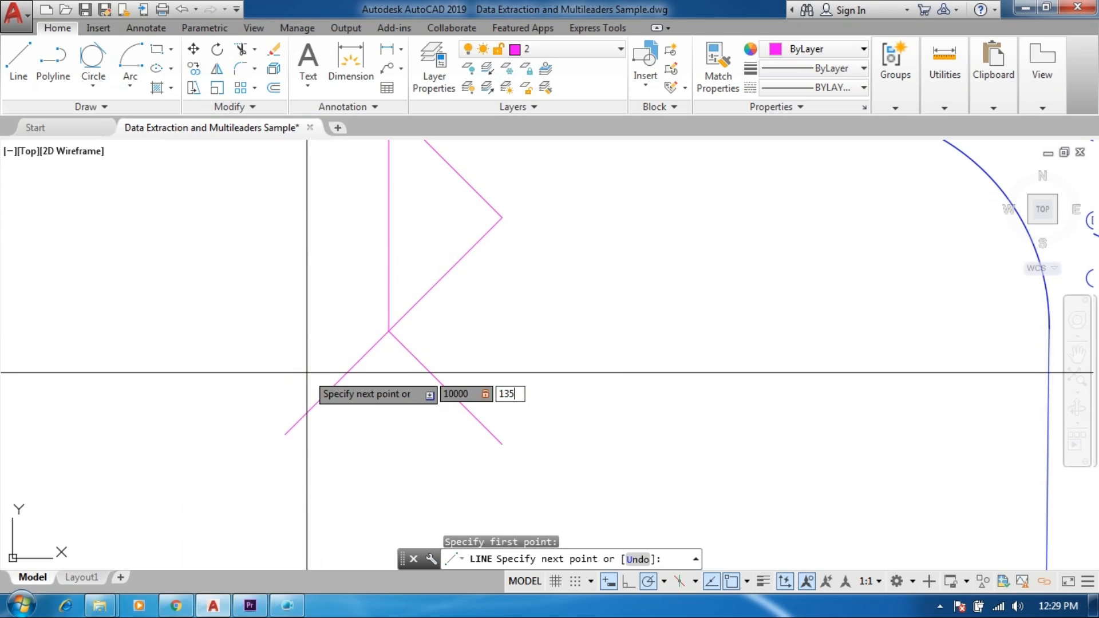
type("35")
key("Tab")
key("Return")
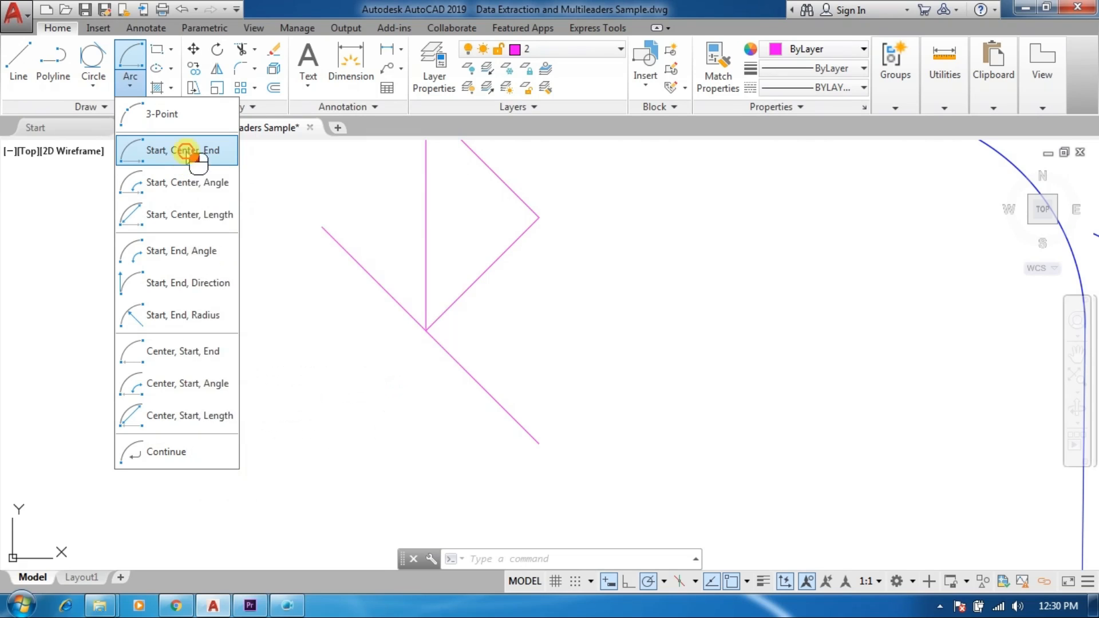
Draw a Start, Center, End arc from the triangle's lower corner, centred on its vertical side's midpoint, ending at the upper corner
left_click(187, 151)
scroll(372, 319, "down", 3)
scroll(320, 406, "up", 4)
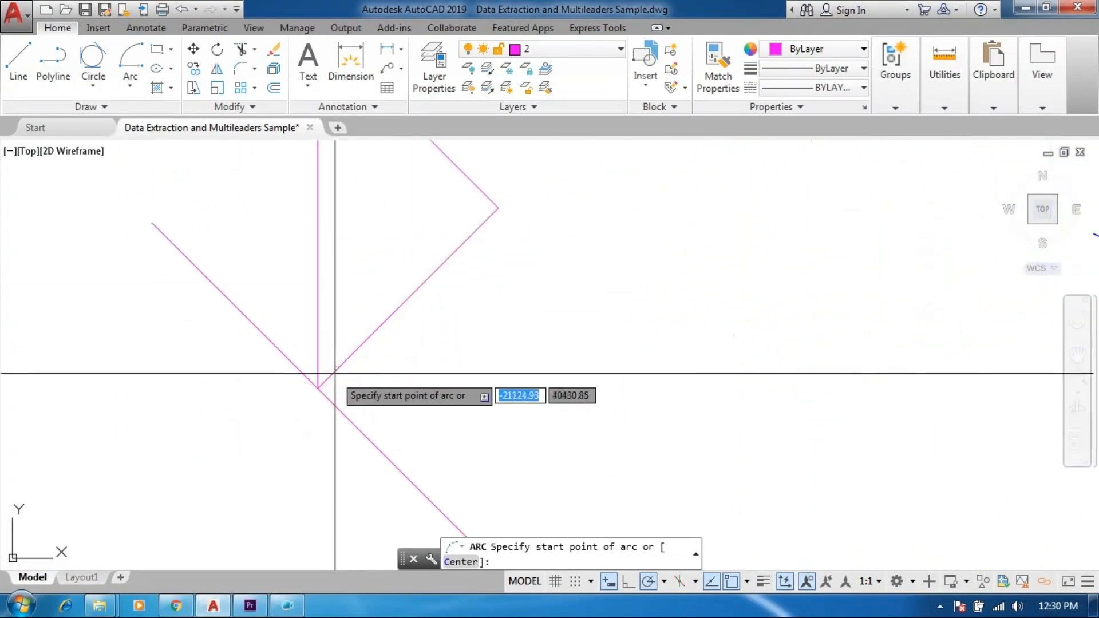
scroll(320, 415, "down", 4)
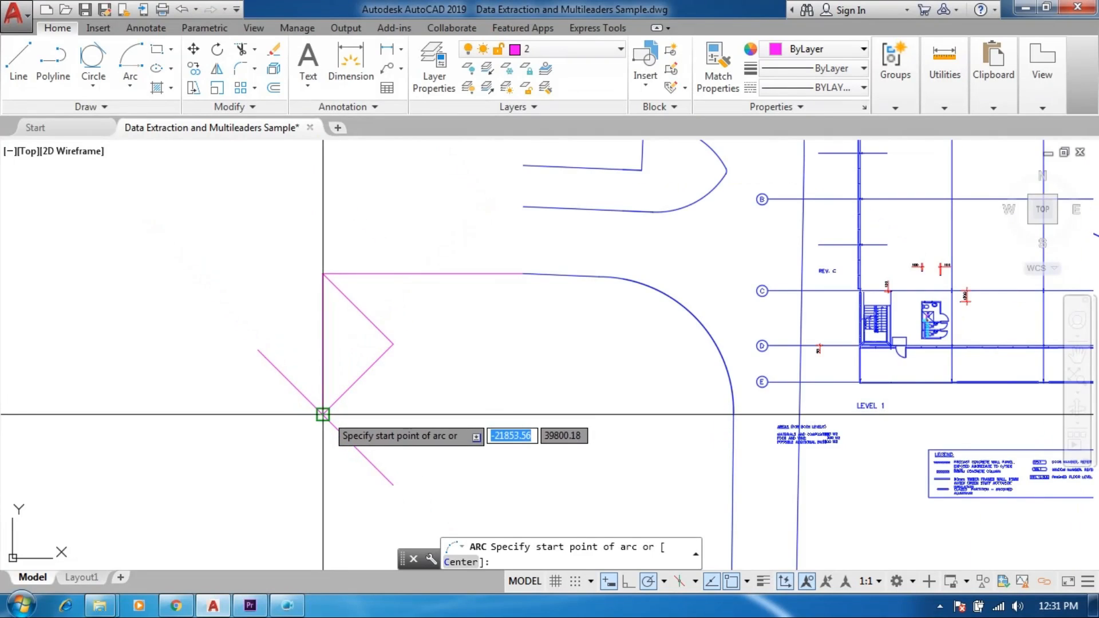
left_click(323, 414)
type("c")
key("Return")
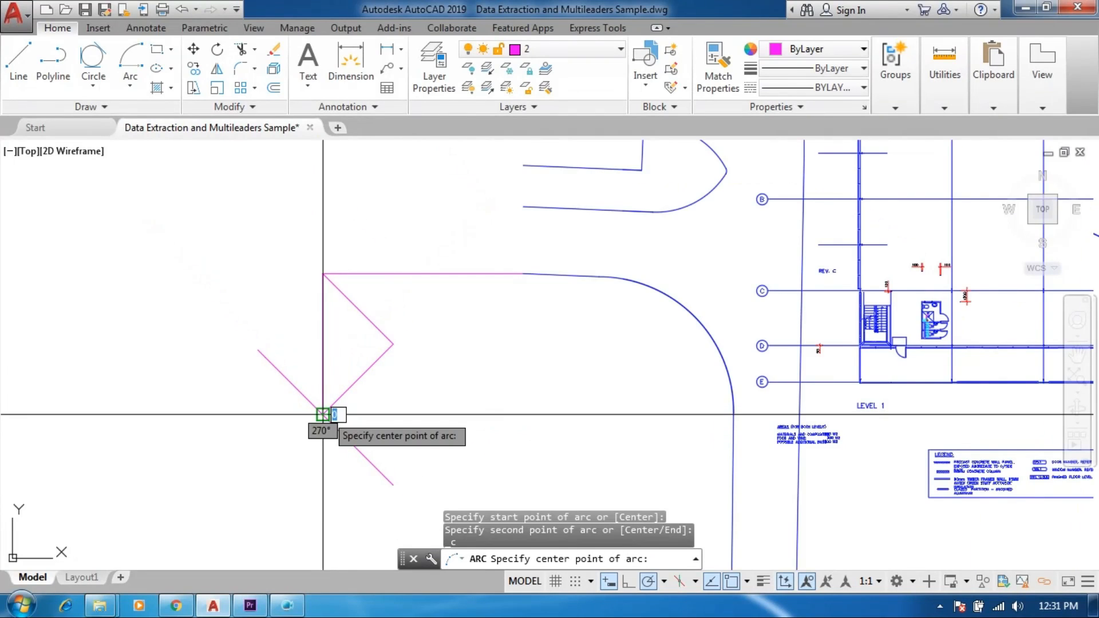
left_click(323, 344)
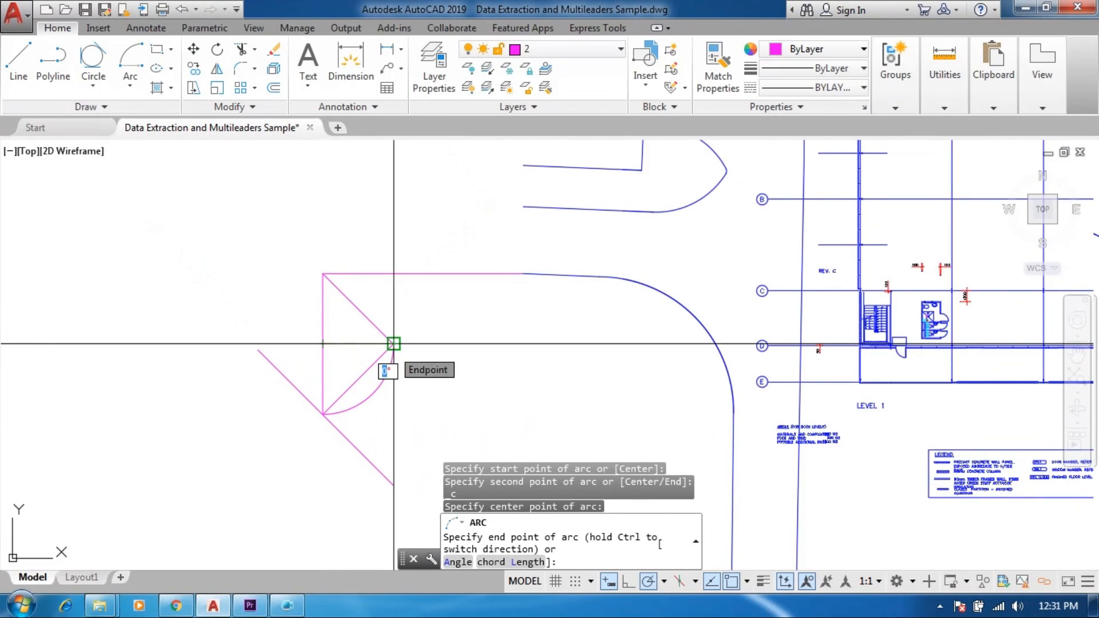
left_click(322, 272)
Delete the semicircular arc to the right of the triangle's vertical side
scroll(385, 380, "up", 3)
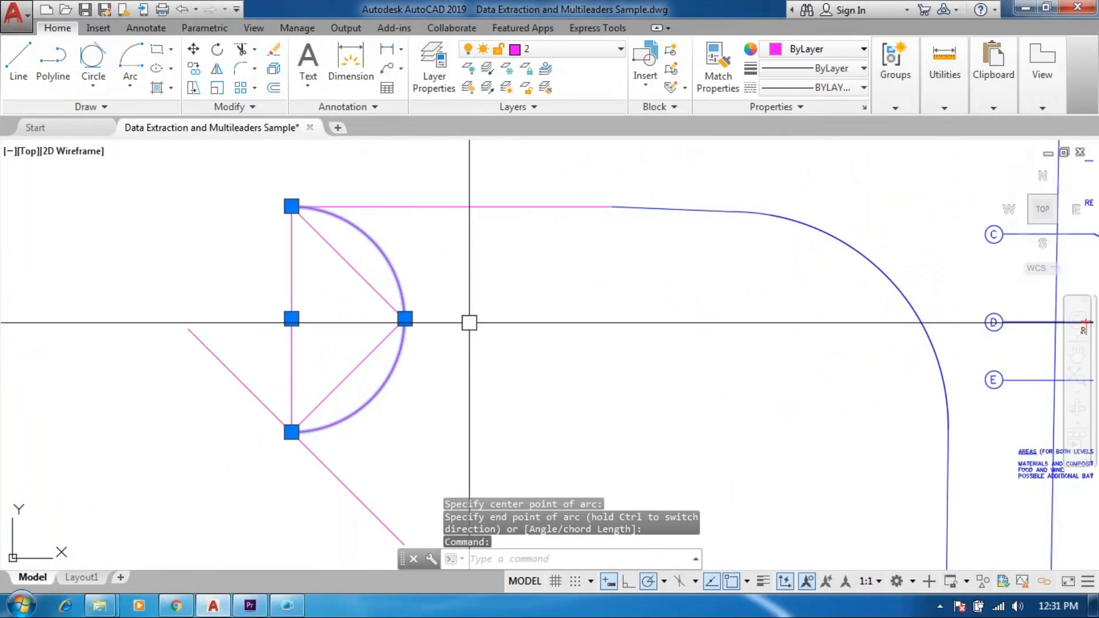
scroll(403, 385, "down", 3)
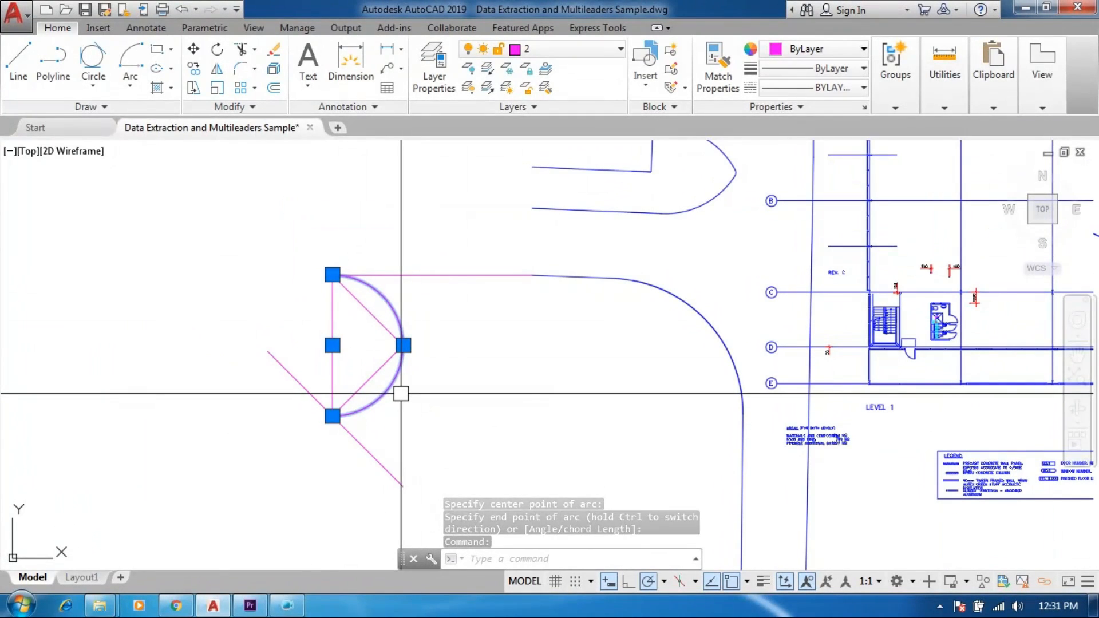
key("Delete")
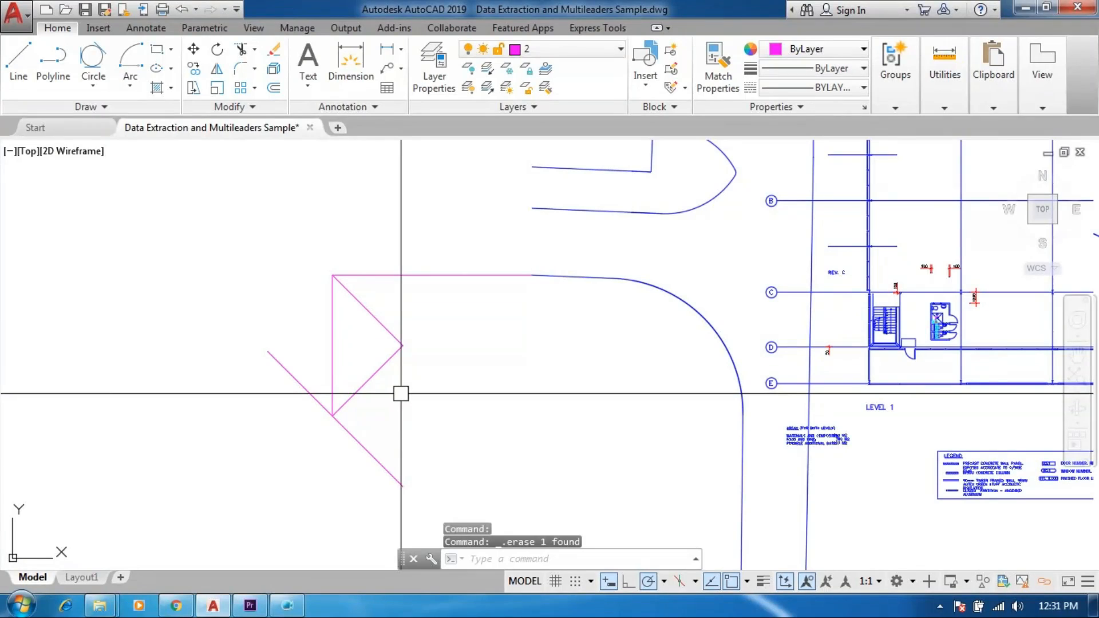
Draw a Start, Center, End arc from the triangle's upper corner, centred on its vertical side's midpoint, ending at the lower corner
left_click(137, 80)
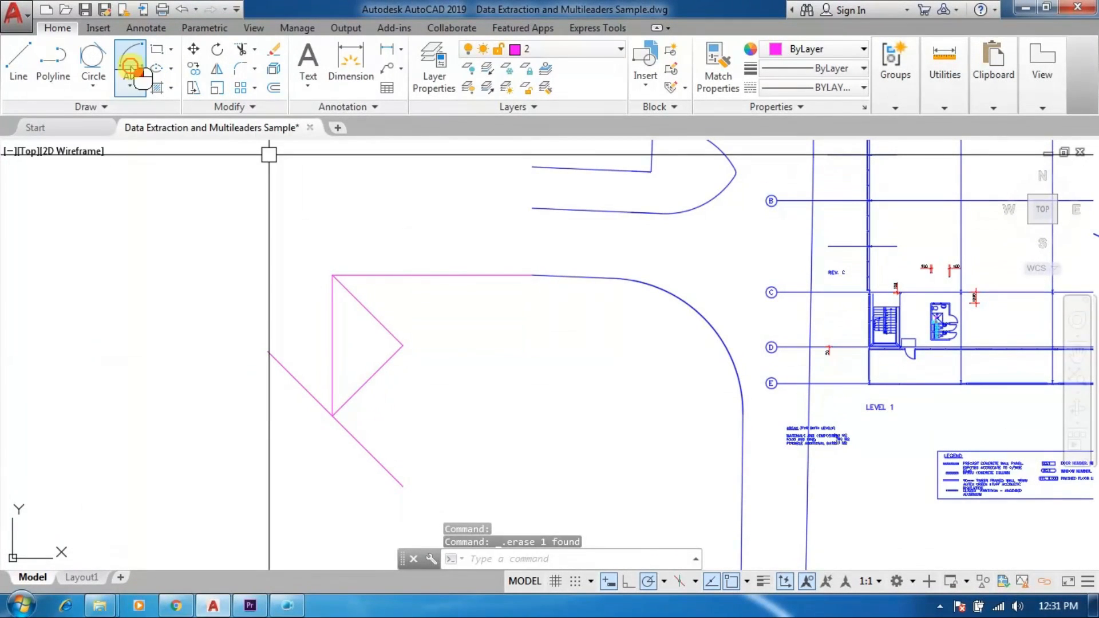
left_click(332, 275)
type("c")
key("Return")
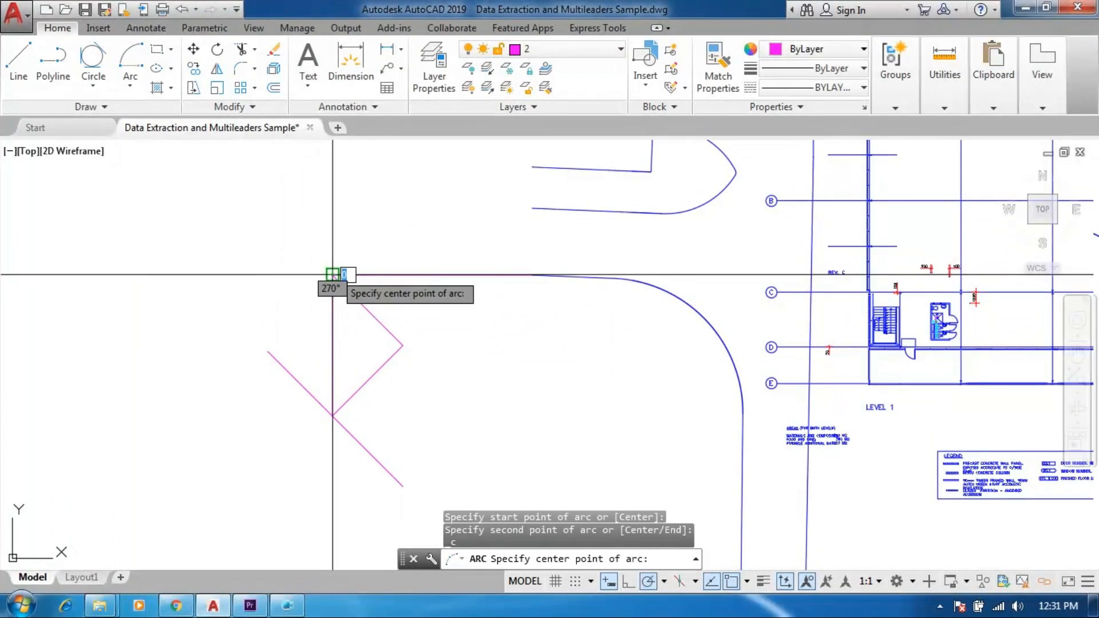
left_click(333, 345)
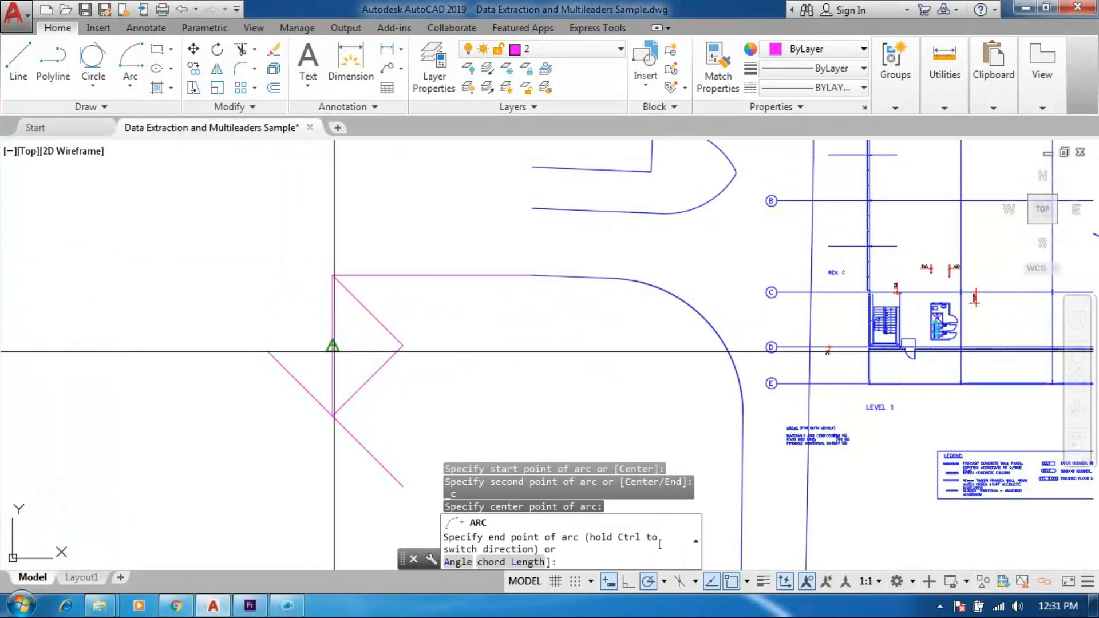
left_click(333, 416)
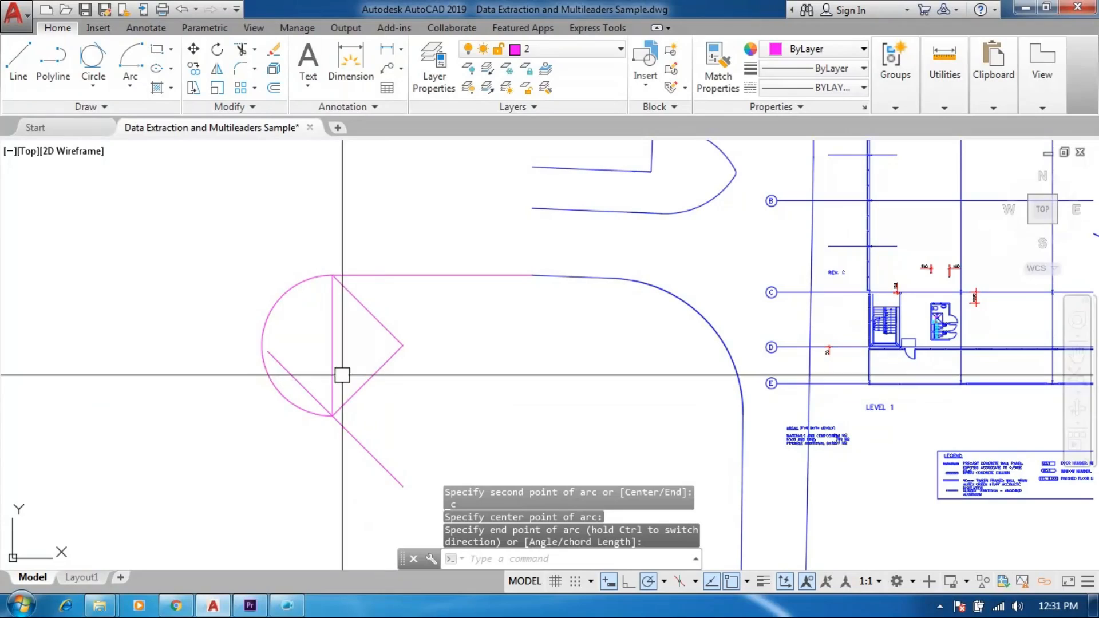
Delete the semicircular arc to the left of the triangle's vertical side
left_click(289, 279)
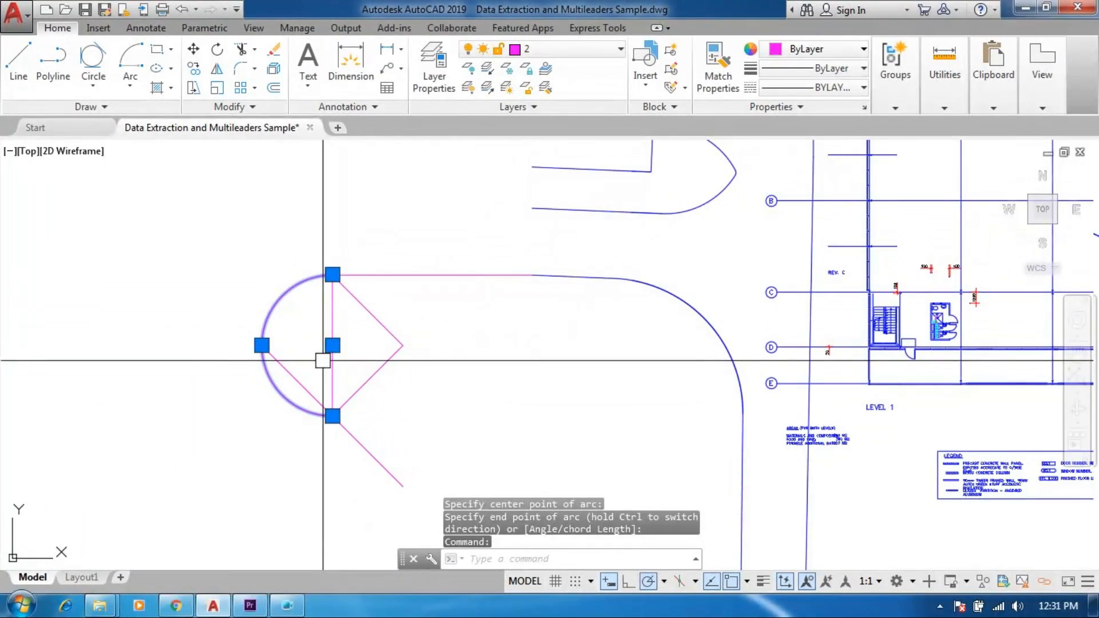
key("Delete")
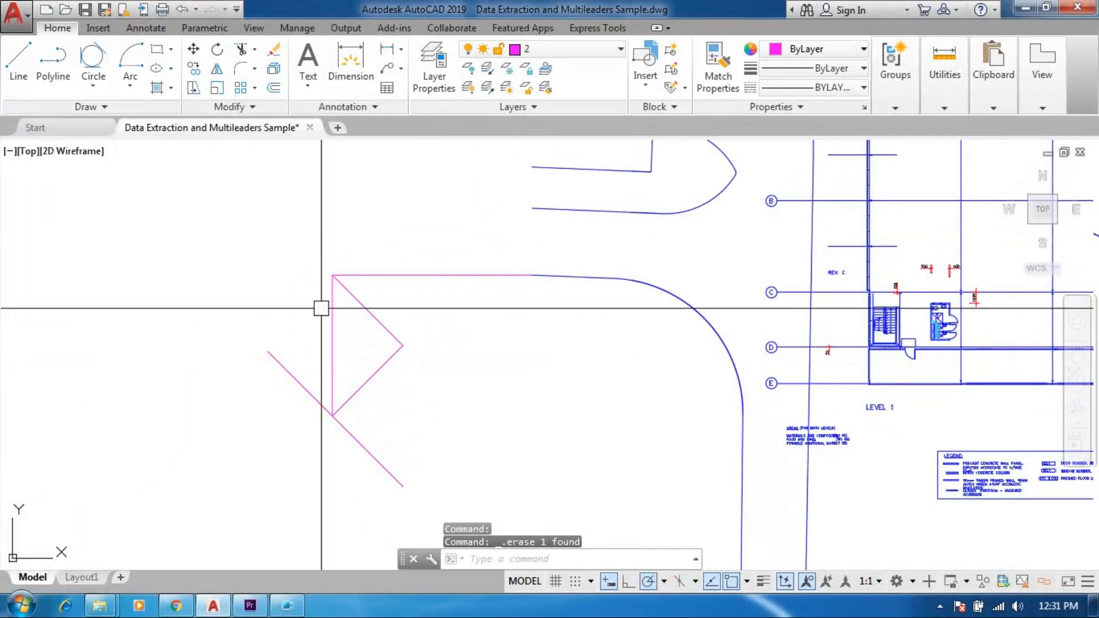
Open the list of arc construction methods
left_click(136, 89)
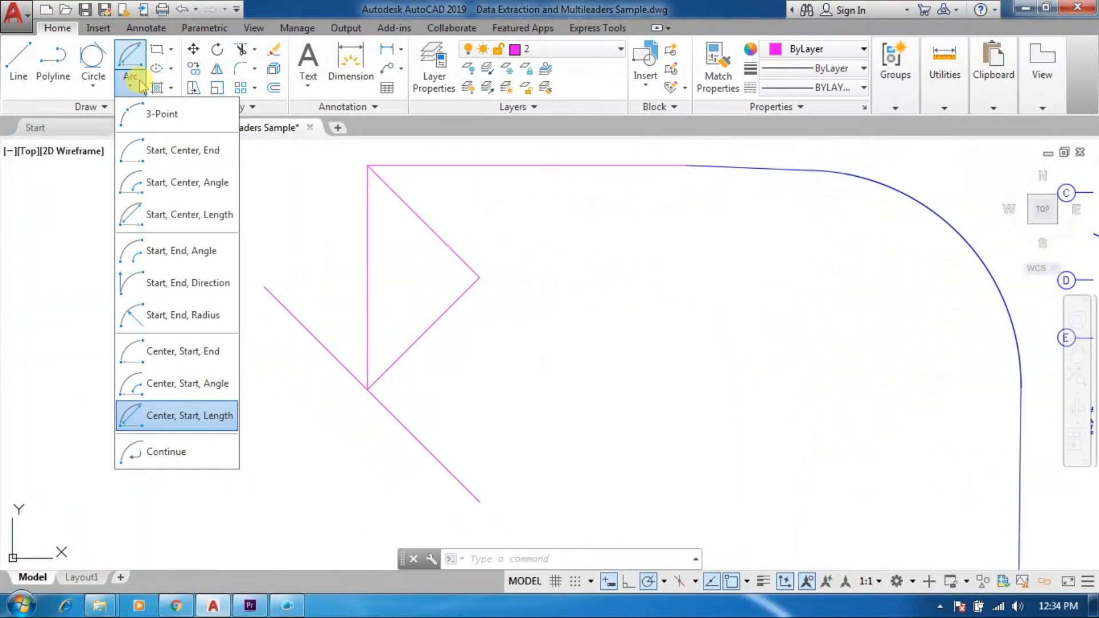